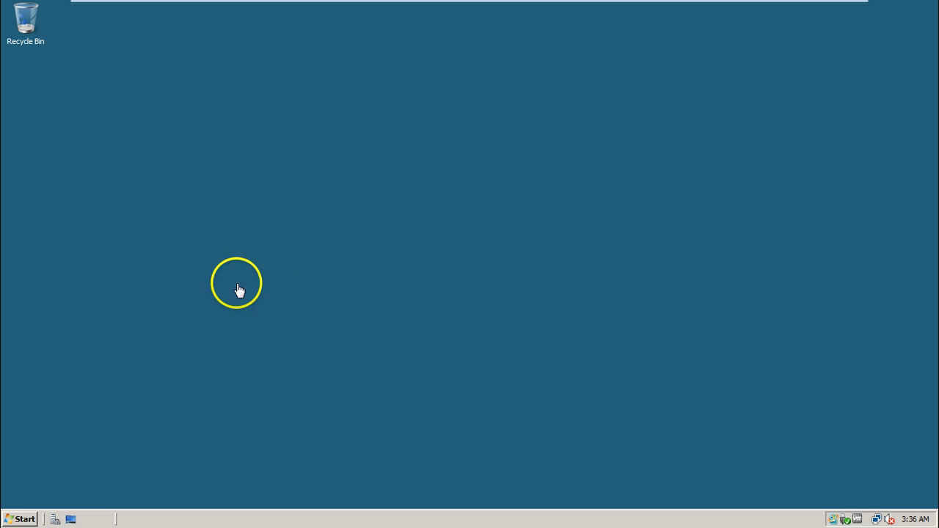
# Launch a command prompt from the Start menu's Run box with cmd.
pyautogui.click(22, 518)
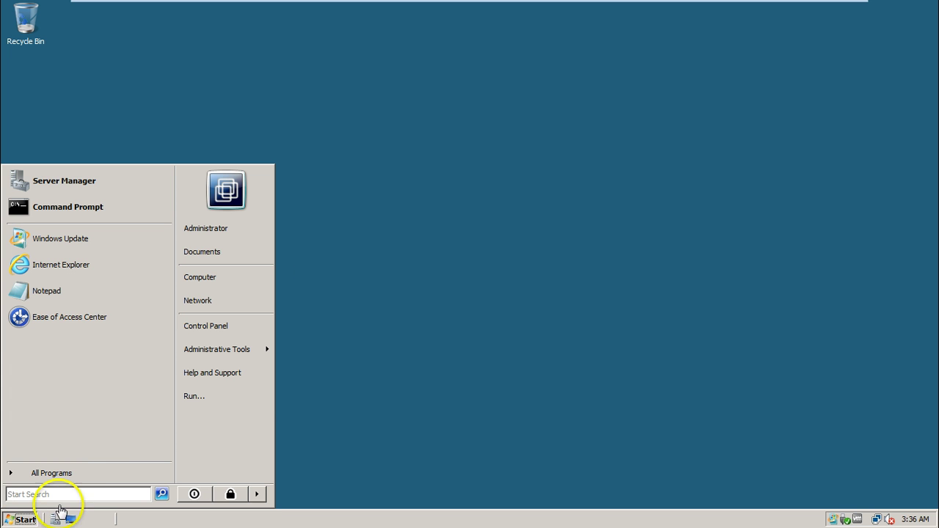
pyautogui.click(197, 400)
pyautogui.write('cmd')
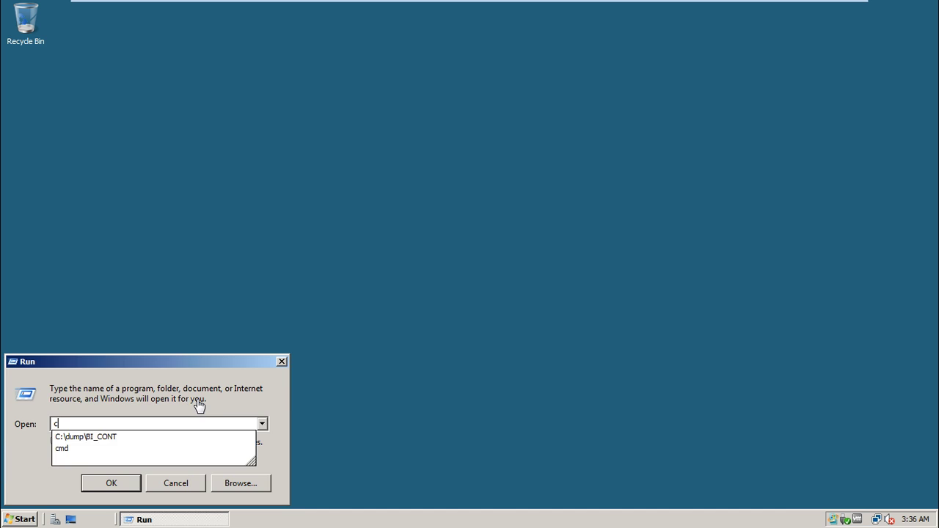
pyautogui.press('Return')
pyautogui.write('hostname')
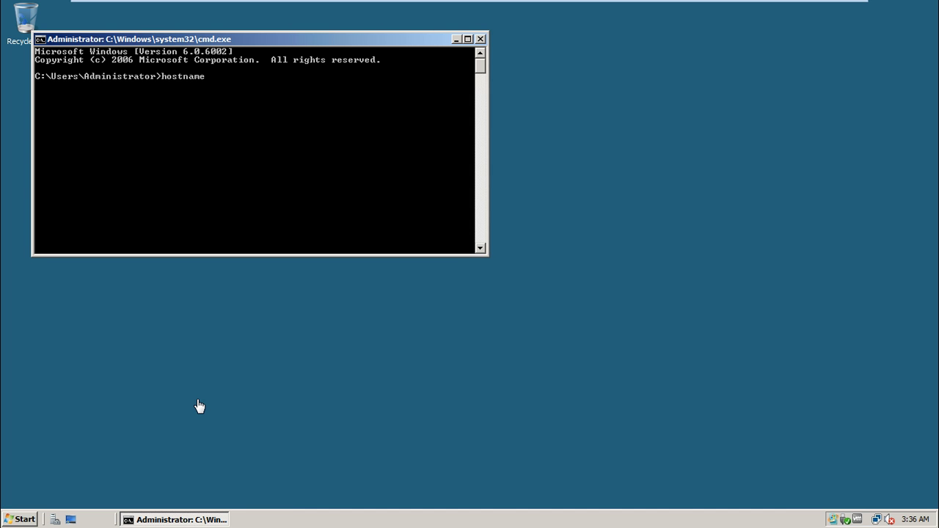
# Run hostname and highlight the returned name WINSERENT64 using Mark.
pyautogui.press('Return')
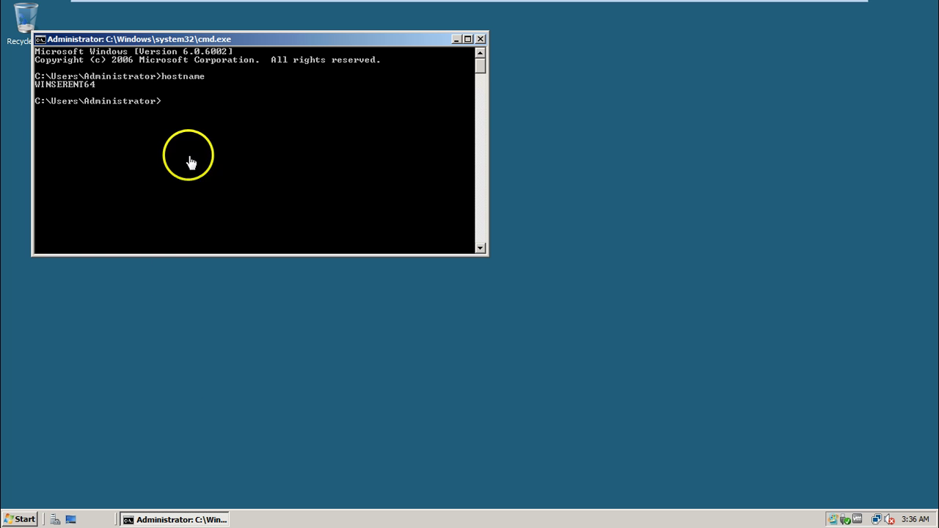
pyautogui.rightClick(203, 120)
pyautogui.click(223, 125)
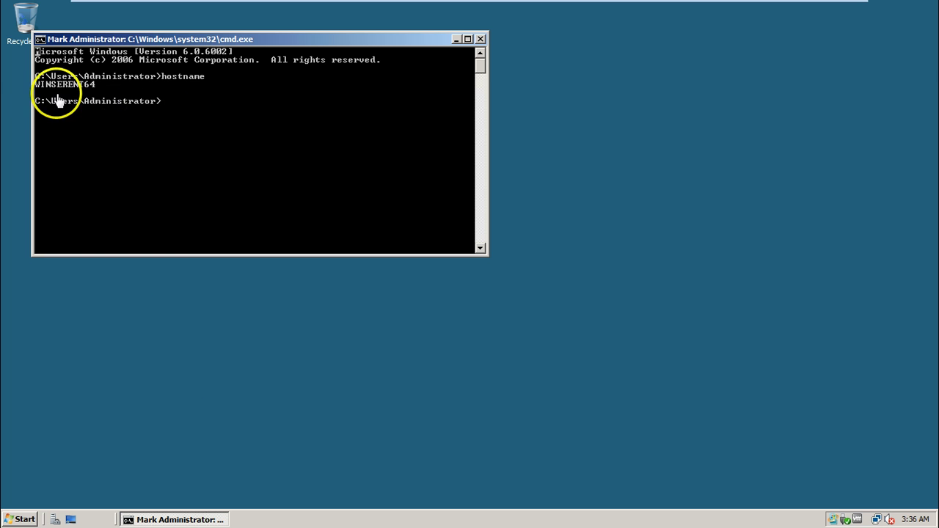
pyautogui.moveTo(36, 85); pyautogui.dragTo(123, 94)
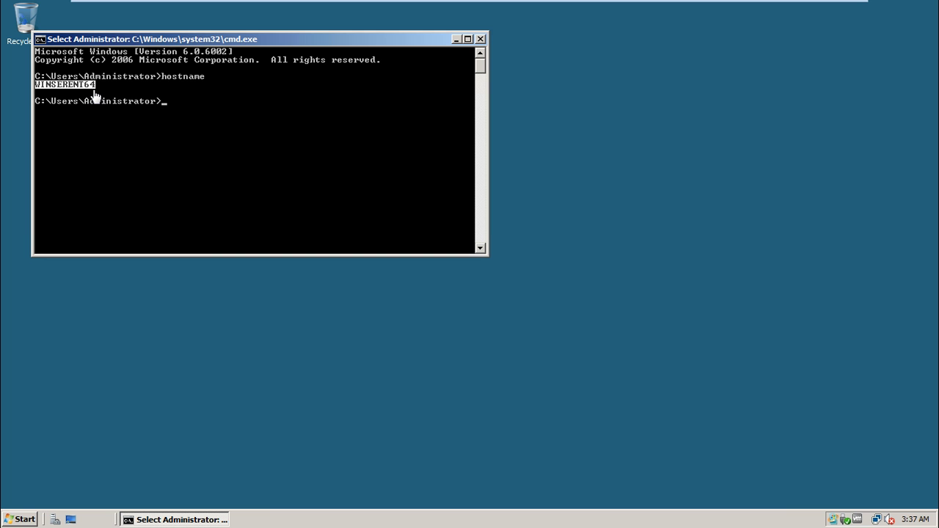
# Open System Properties at the Computer Name tab via Computer Properties.
pyautogui.click(21, 518)
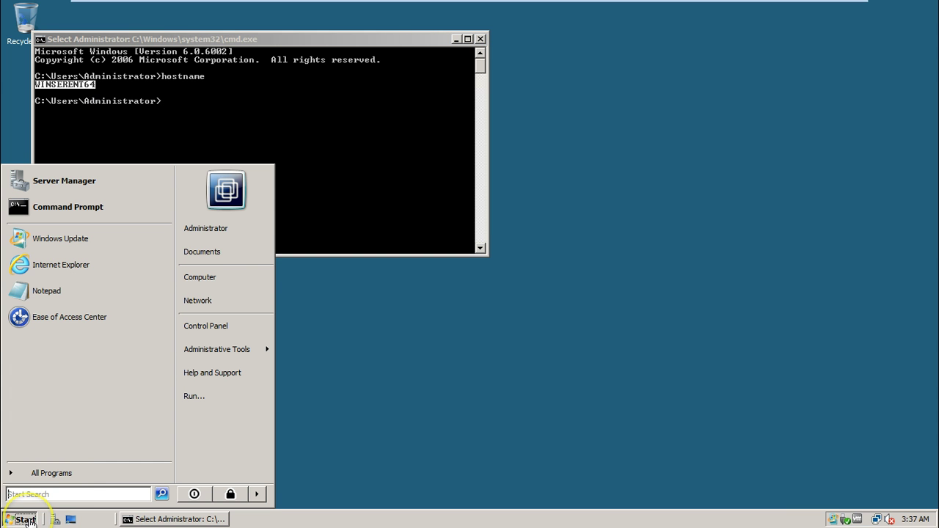
pyautogui.rightClick(209, 277)
pyautogui.click(249, 384)
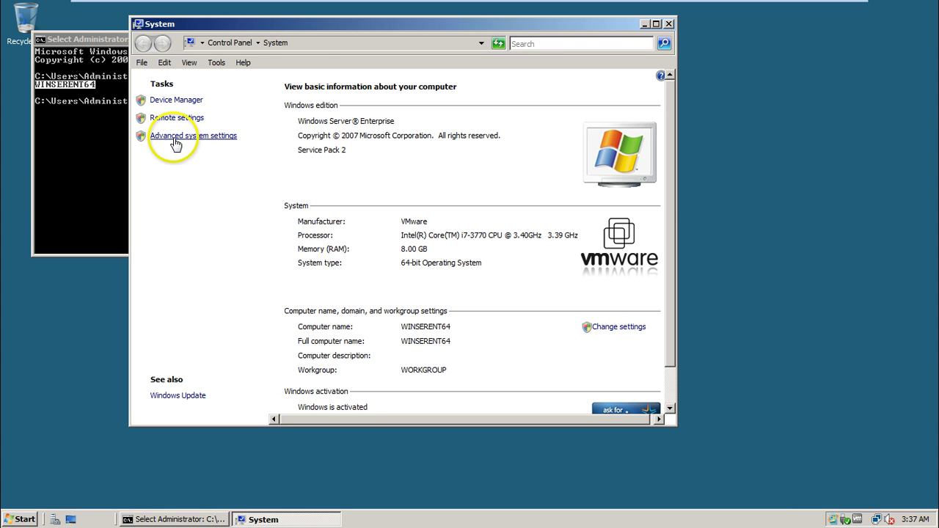
pyautogui.click(176, 137)
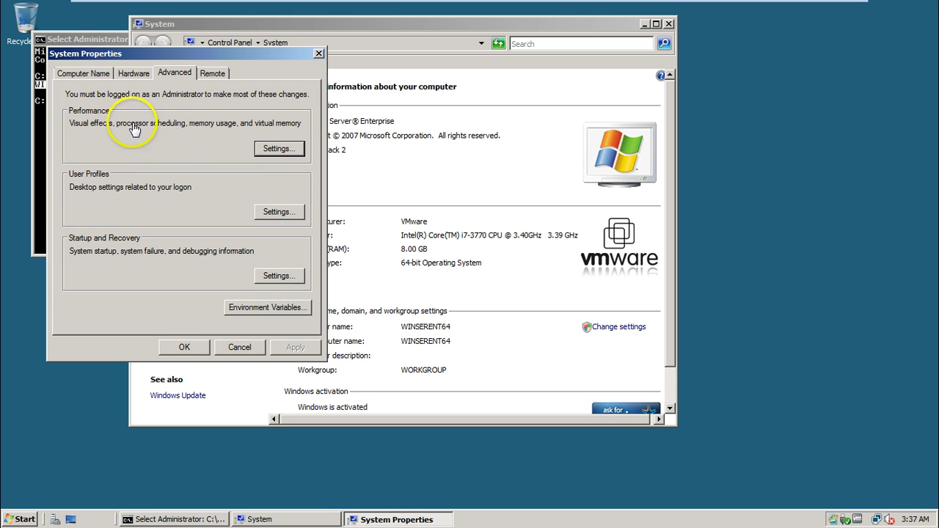
pyautogui.click(87, 73)
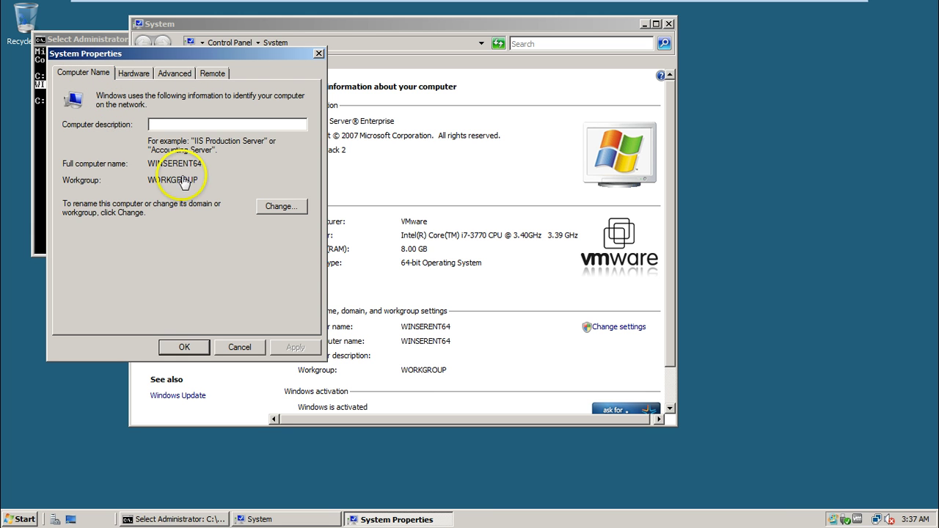
# In Computer Name Changes, replace WINSERENT64 with the new name nw7ehp1.
pyautogui.click(281, 206)
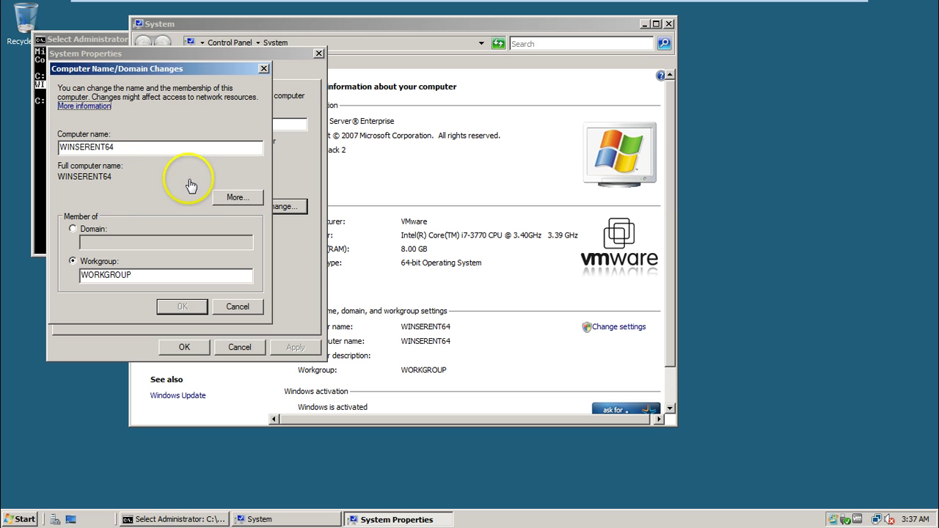
pyautogui.click(164, 150)
pyautogui.doubleClick(165, 151)
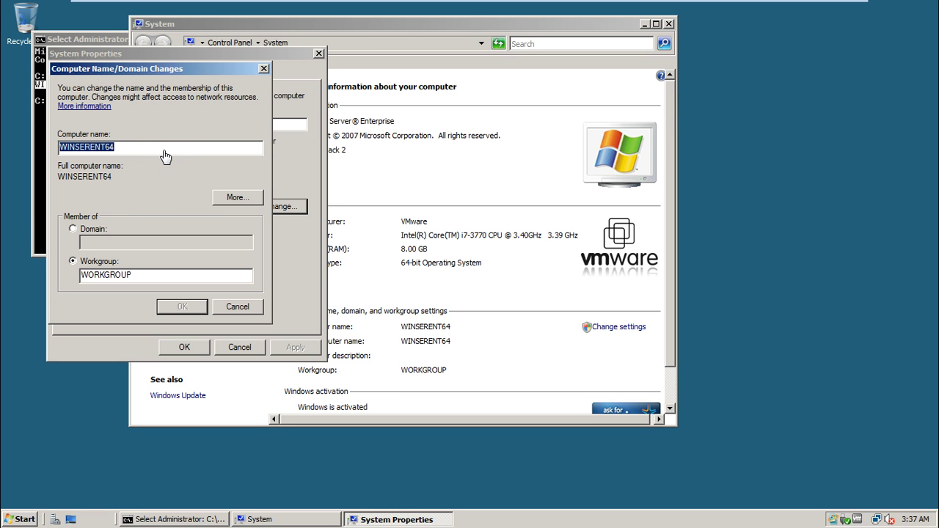
pyautogui.write('nw7ehp1')
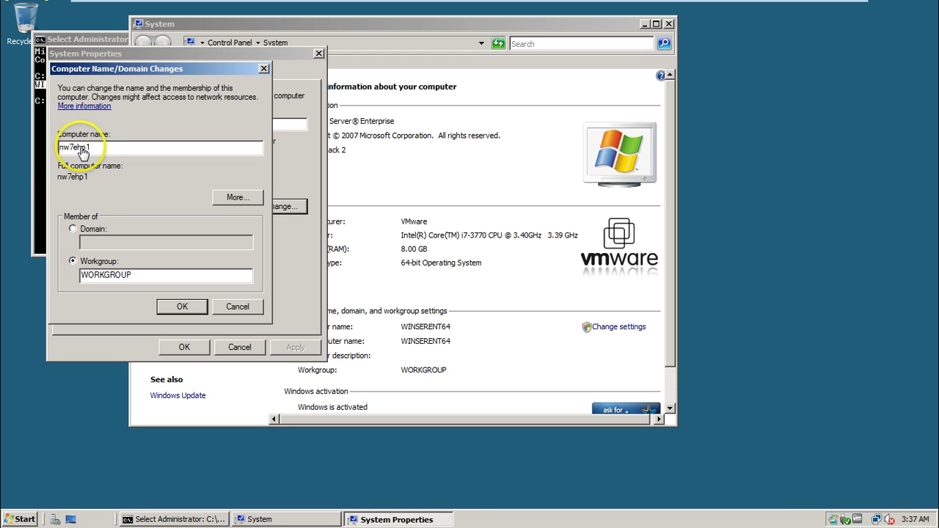
# Enter itl.net as the primary DNS suffix in the More settings and confirm.
pyautogui.click(235, 199)
pyautogui.write('itl.net')
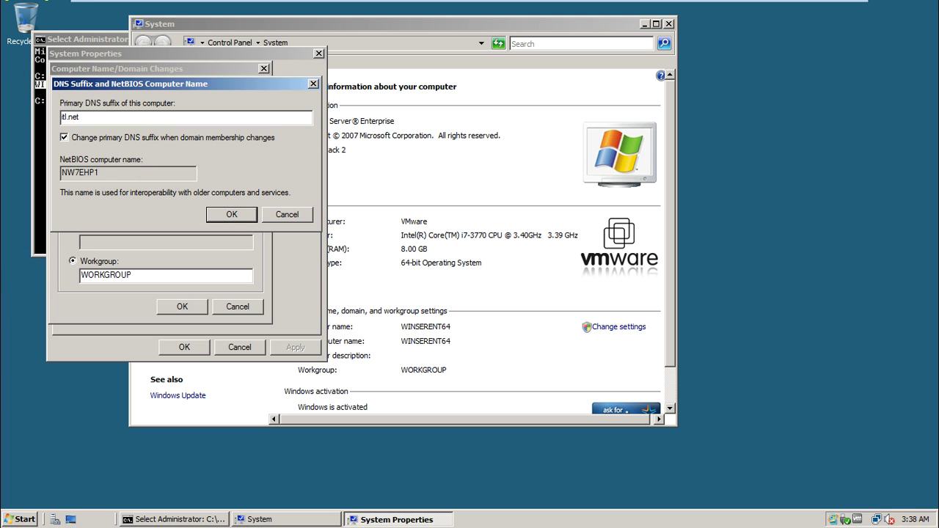
pyautogui.click(226, 215)
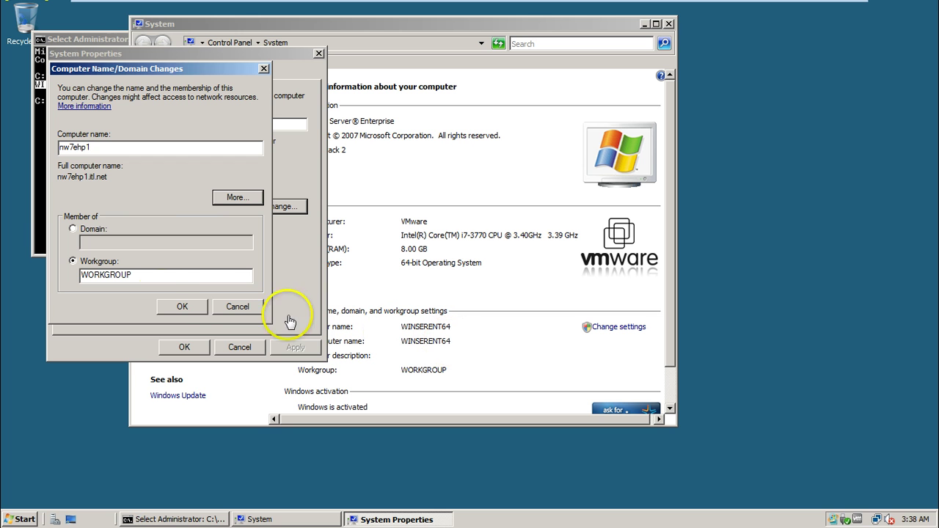
# Confirm the rename, acknowledge the restart notice, and close System Properties.
pyautogui.click(187, 313)
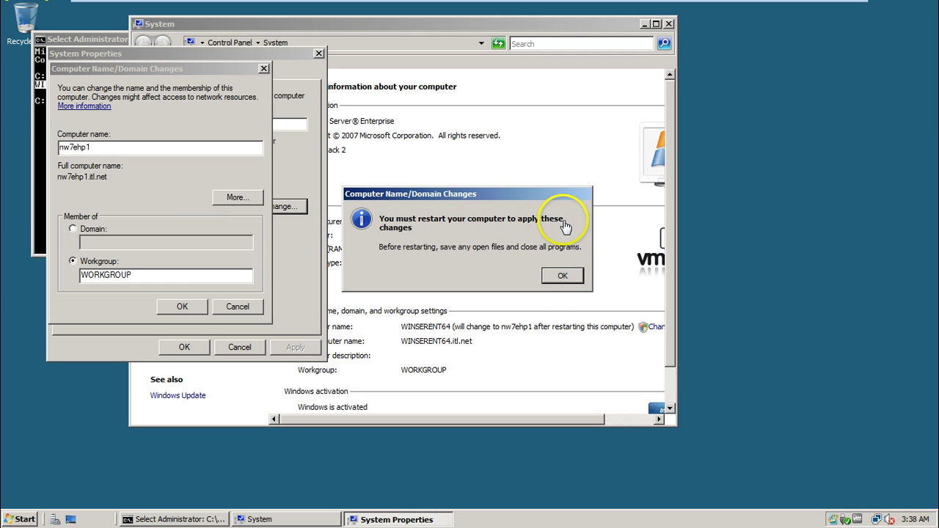
pyautogui.click(562, 275)
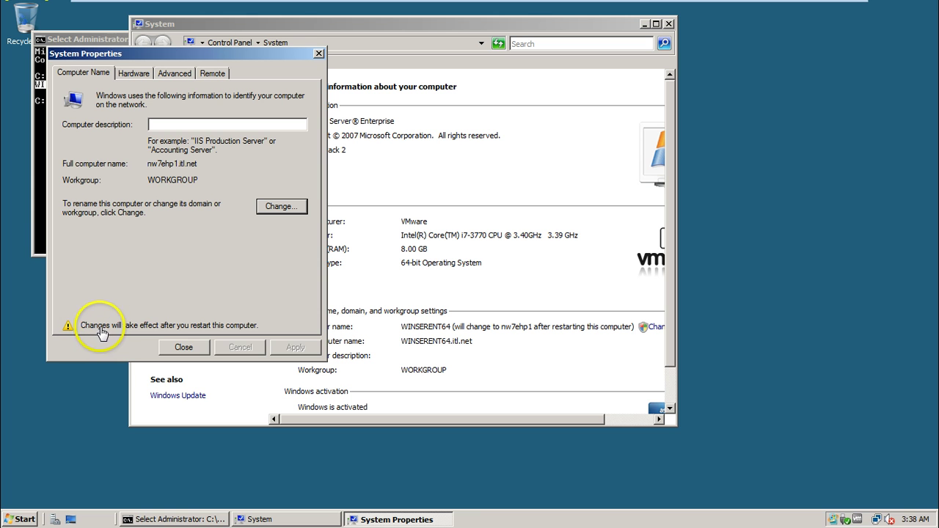
pyautogui.click(184, 346)
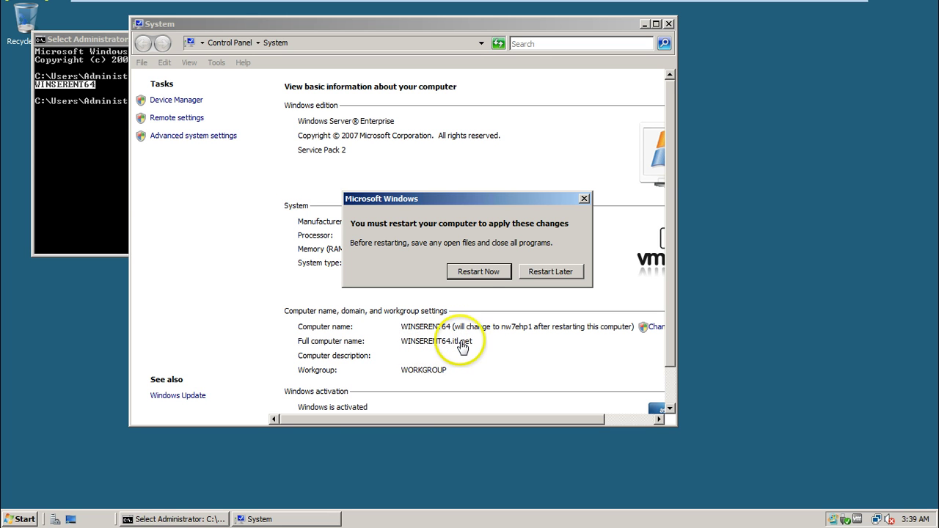
# Restart now, then send Ctrl+Alt+Del from the VM menu and log on with the Administrator password.
pyautogui.click(476, 272)
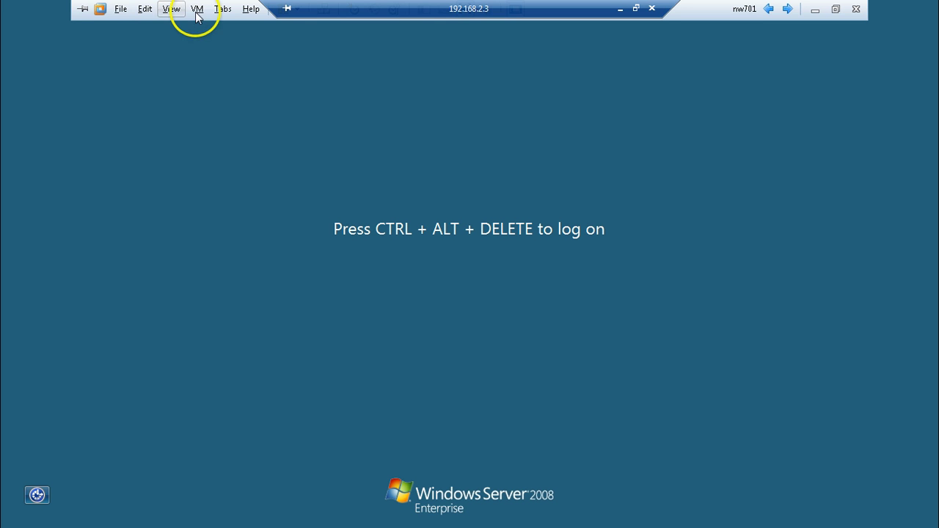
pyautogui.click(197, 9)
pyautogui.click(218, 79)
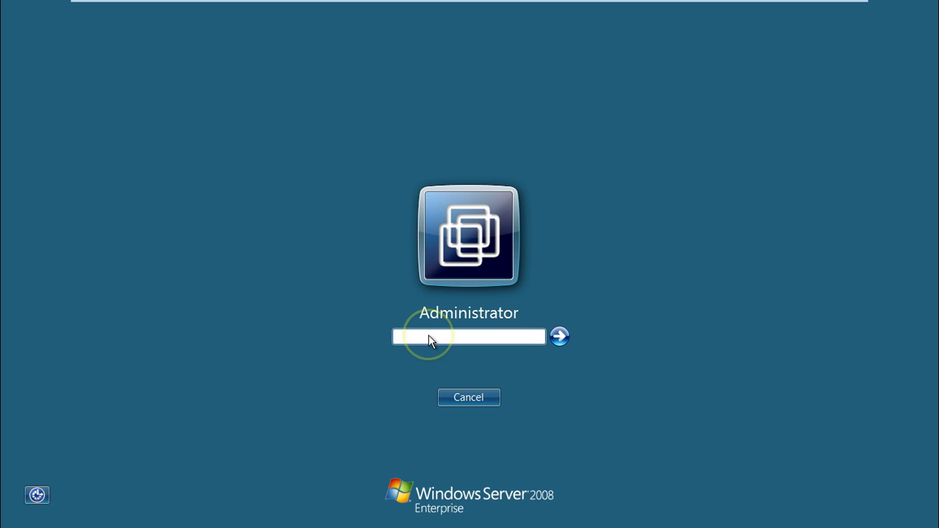
pyautogui.write('•••••')
pyautogui.write('•••')
pyautogui.press('Return')
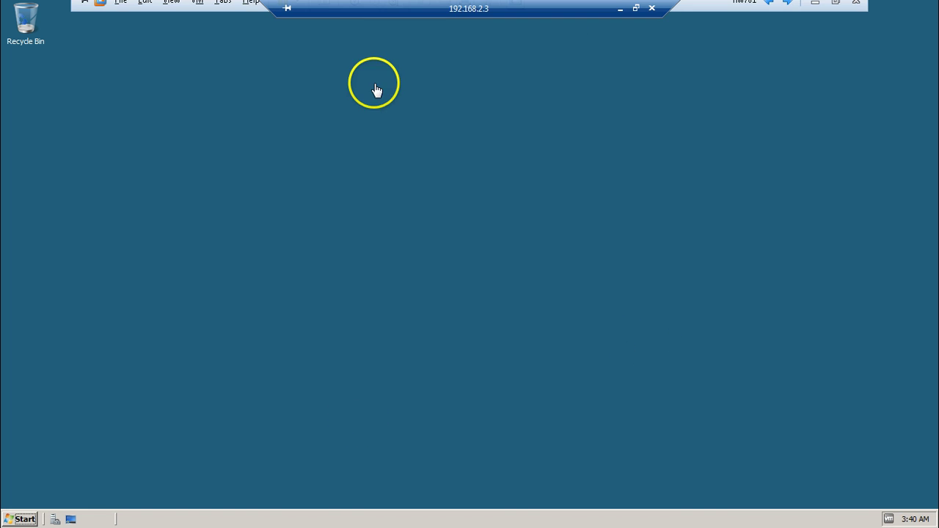
pyautogui.click(16, 518)
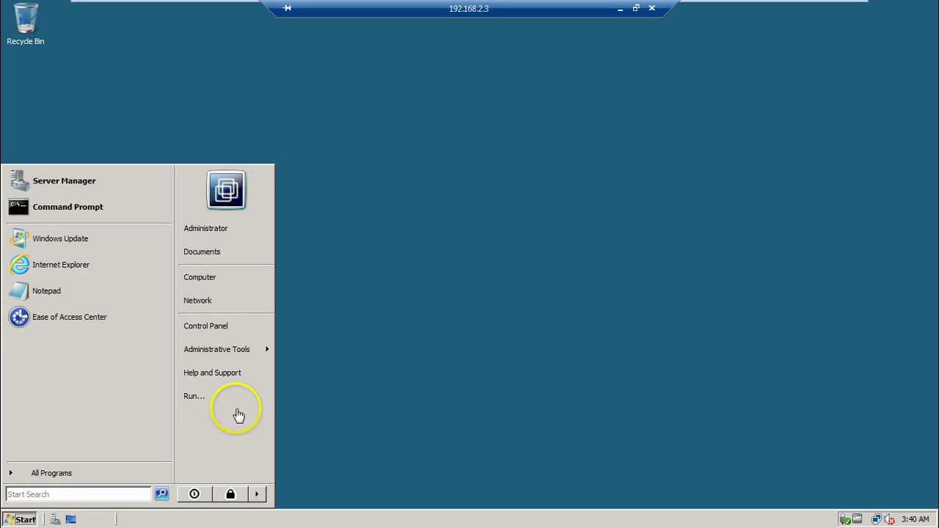
pyautogui.click(63, 208)
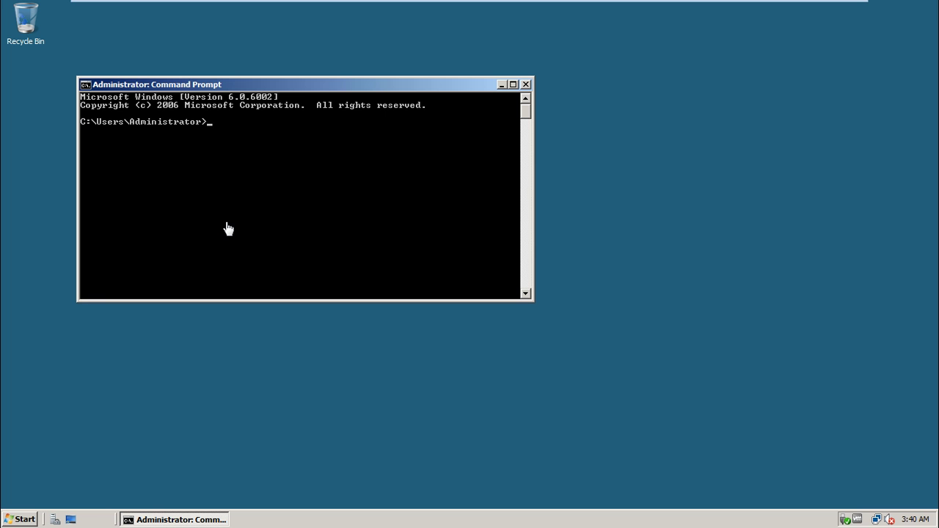
pyautogui.write('hostname')
pyautogui.press('Return')
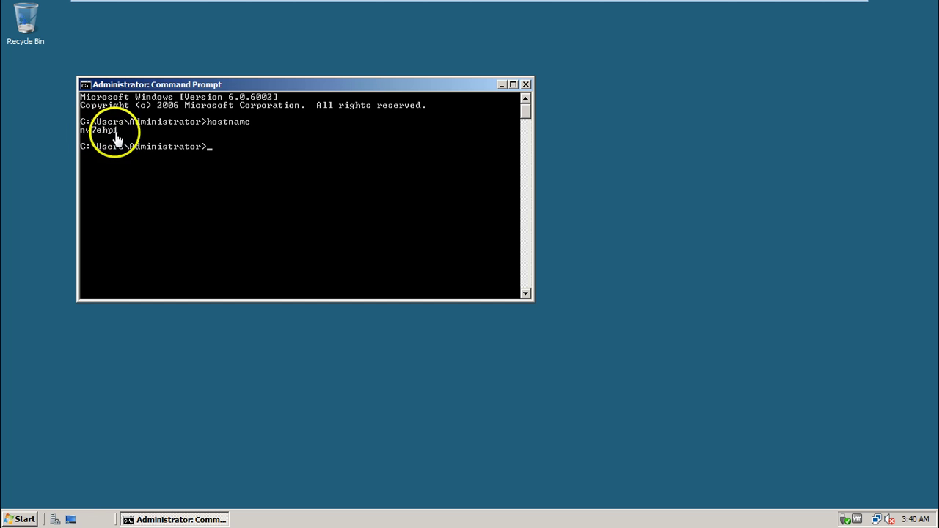
pyautogui.write('e')
pyautogui.write('xit')
pyautogui.press('Return')
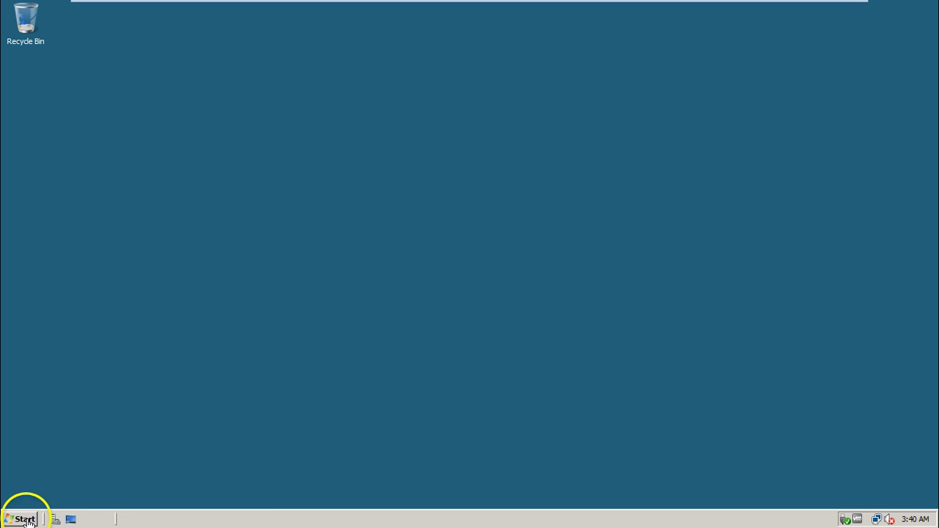
# Open Computer Properties to confirm the name nw7ehp1 and full name nw7ehp1.itl.net.
pyautogui.click(27, 521)
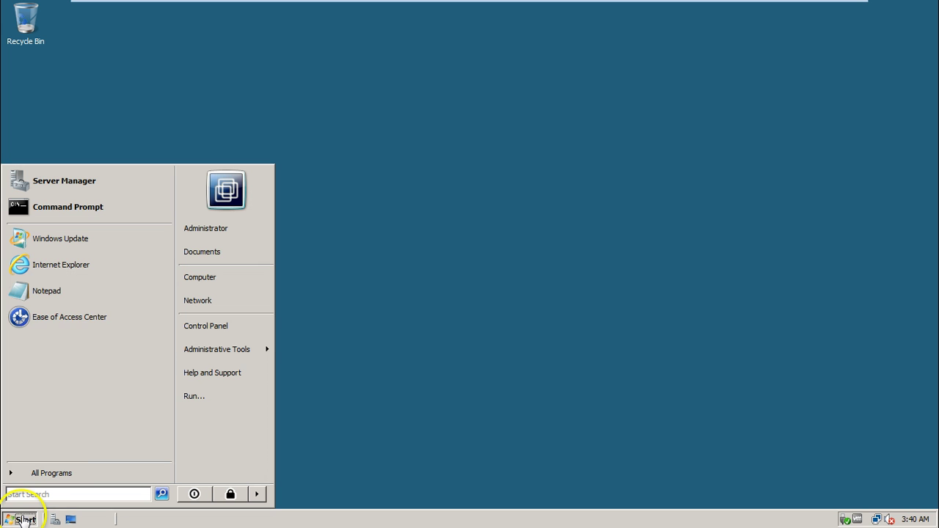
pyautogui.rightClick(206, 279)
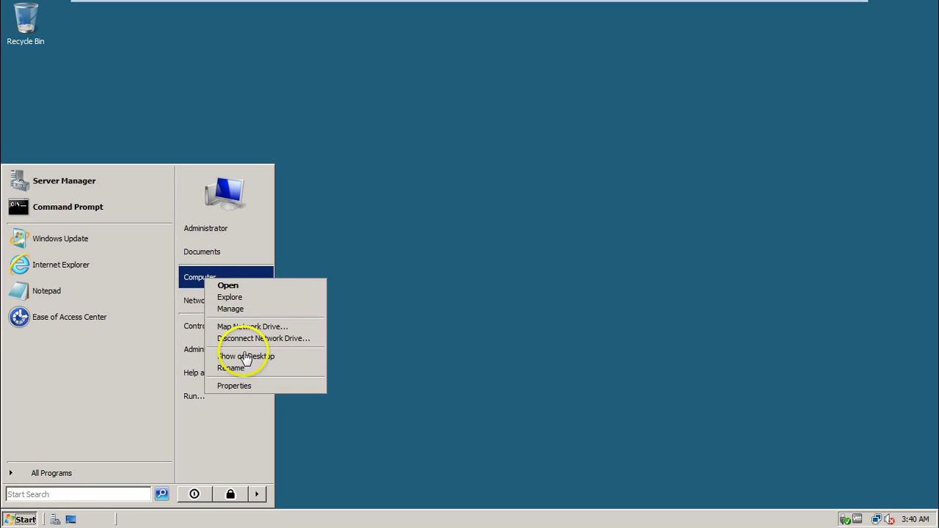
pyautogui.click(251, 387)
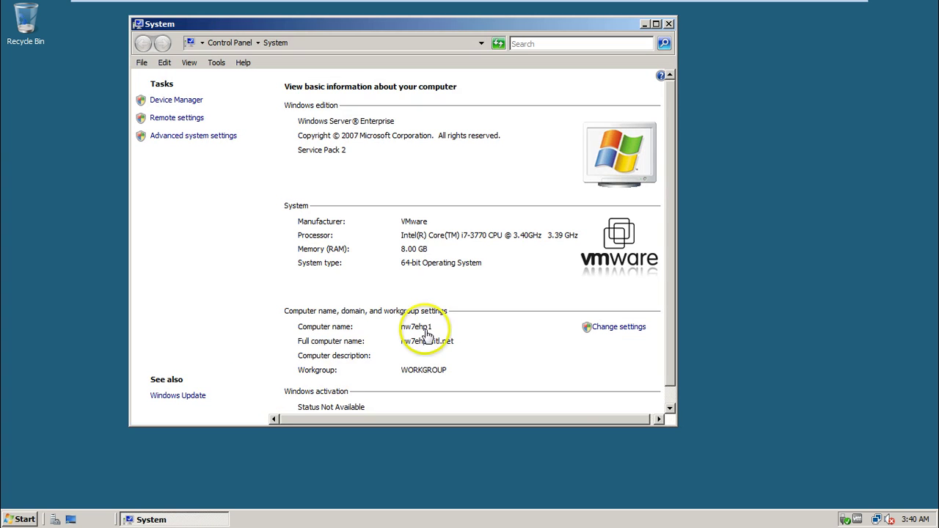